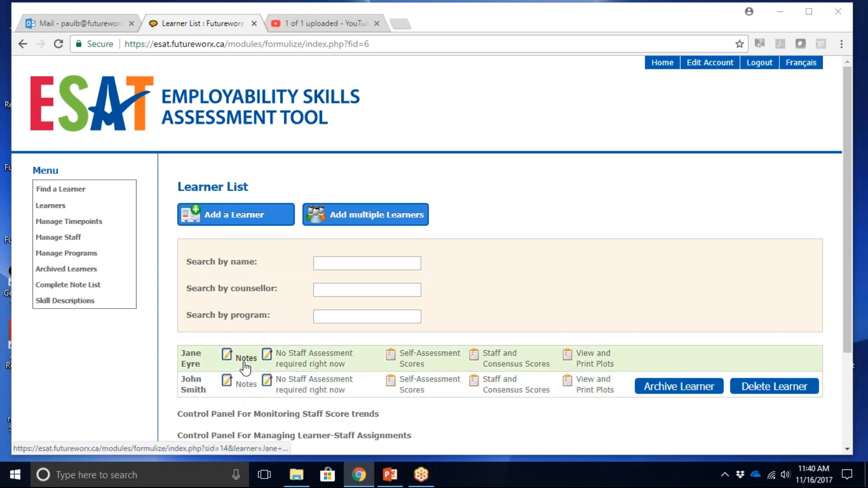
Step: Open the notes of the second learner in the learner list
click(246, 387)
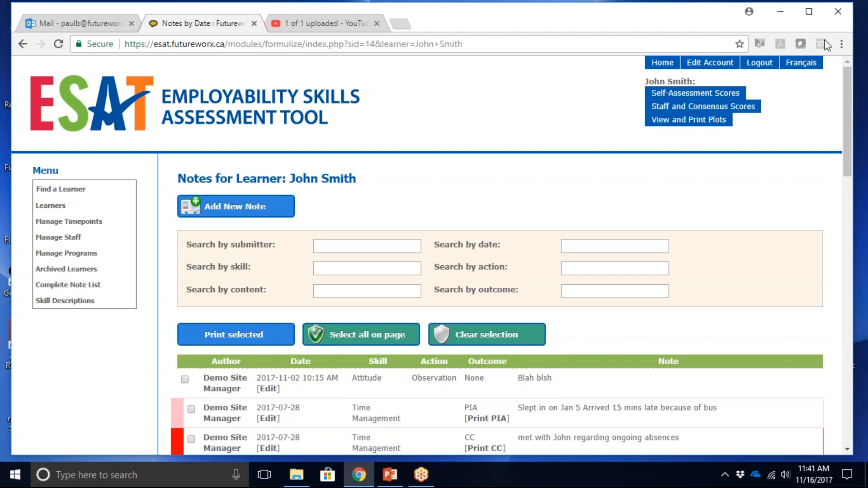
click(848, 26)
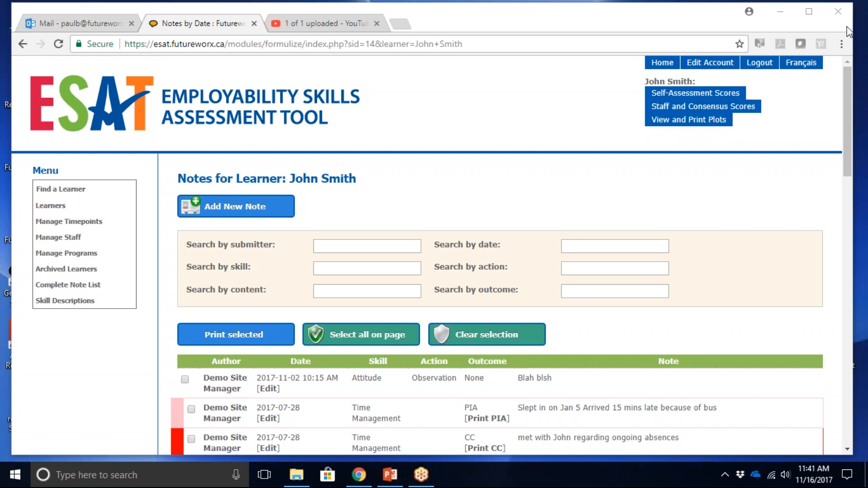
mouse_move(849, 81)
mouse_down()
mouse_move(850, 333)
mouse_move(838, 75)
mouse_up()
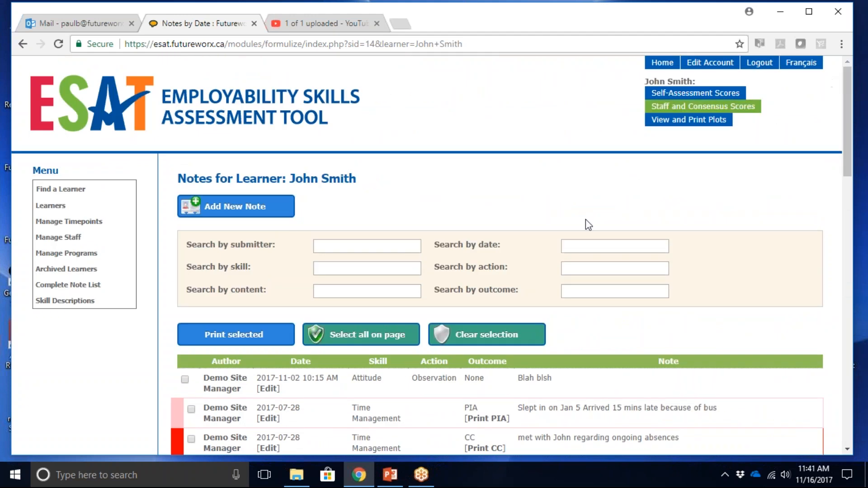
Step: Go through the note search fields for submitter, skill, content, date, action and outcome
click(380, 244)
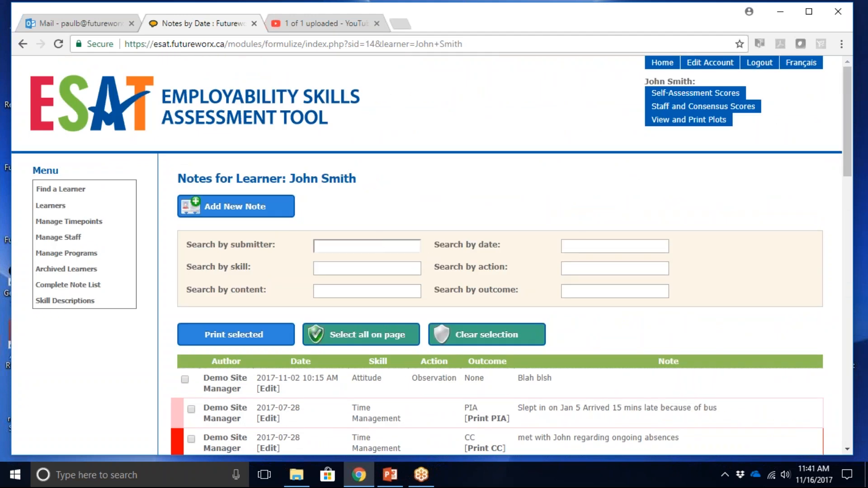
click(383, 270)
click(388, 292)
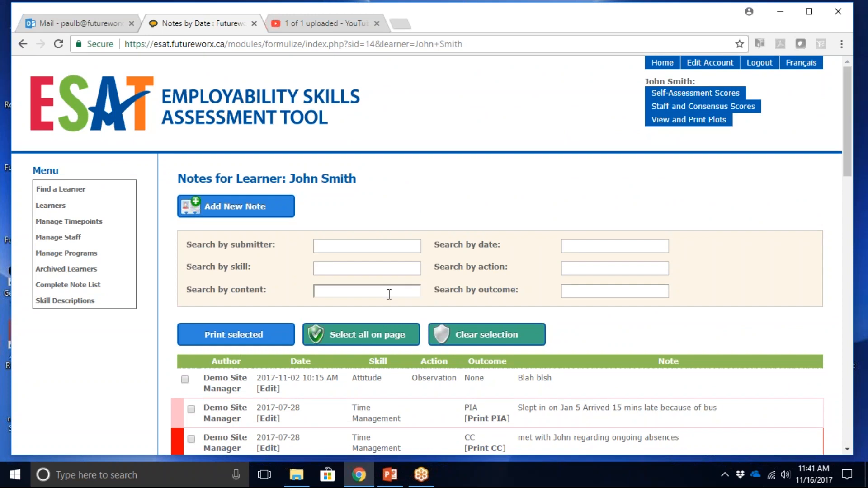
click(583, 247)
click(582, 267)
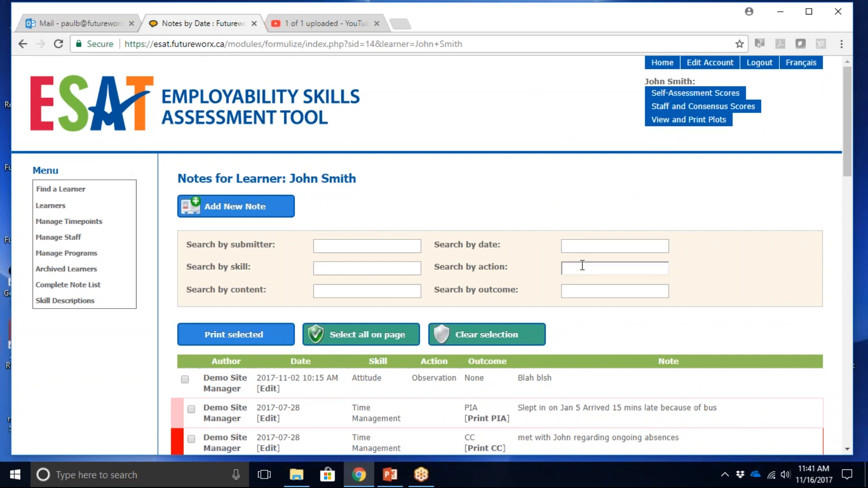
click(582, 290)
Step: Try selecting the newest note, clear its selection, and look through the notes list to its end
click(185, 380)
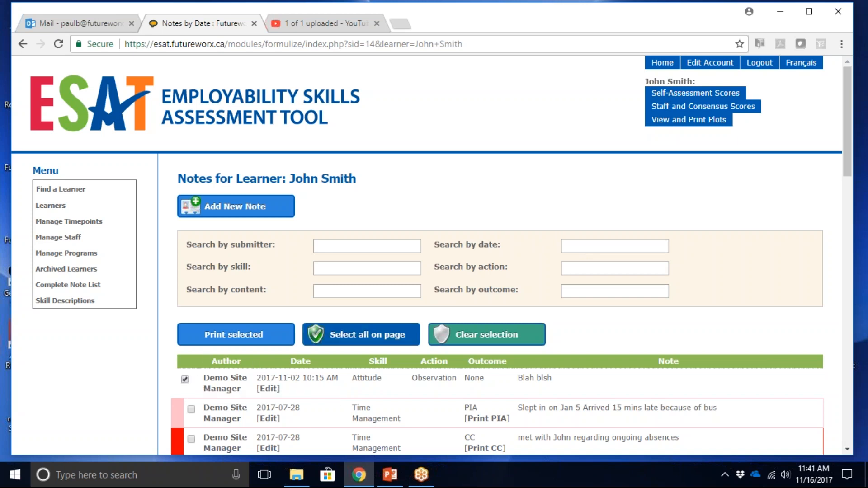
click(185, 379)
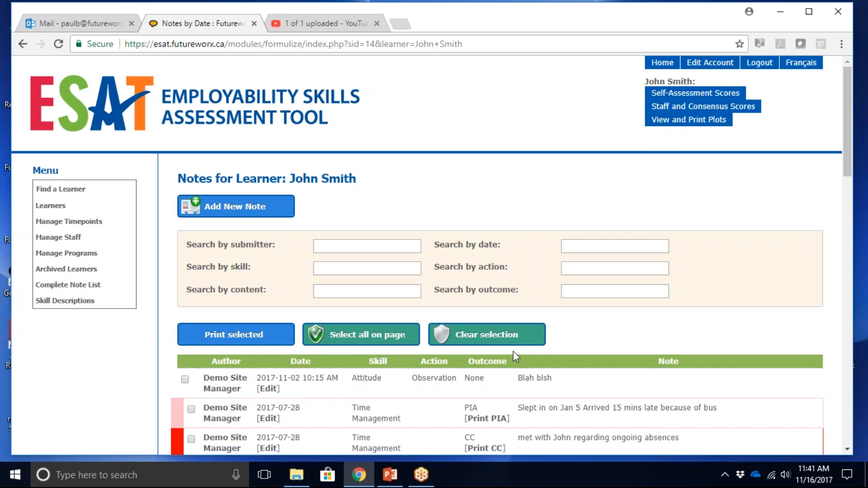
drag(849, 180, 846, 474)
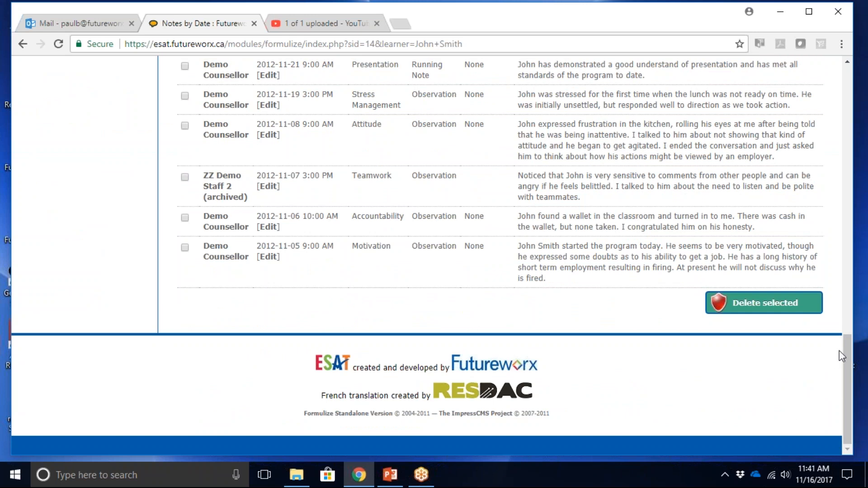
drag(848, 359, 847, 93)
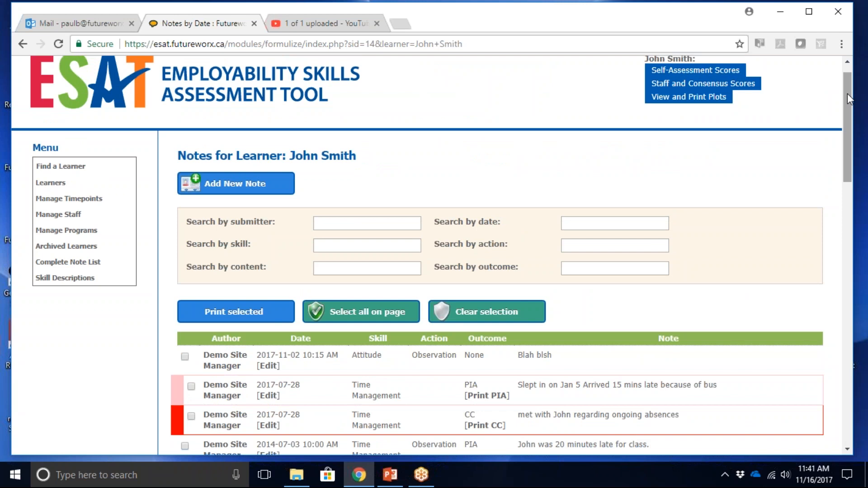
drag(847, 99, 844, 138)
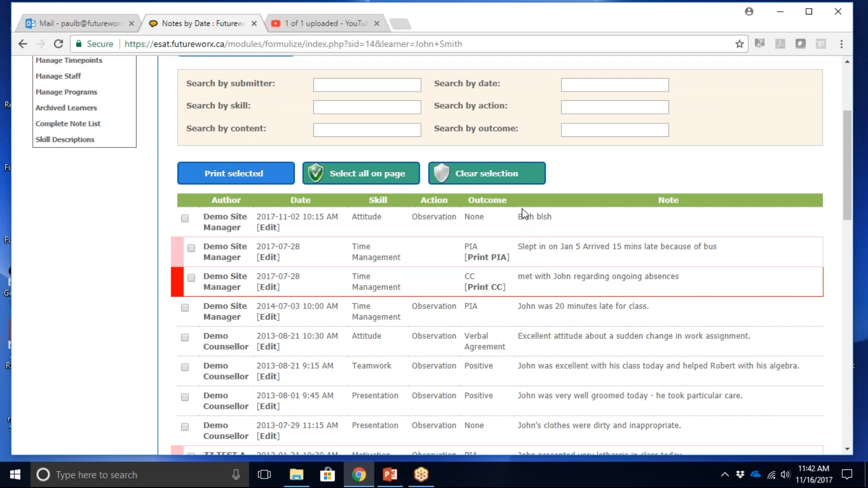
click(185, 219)
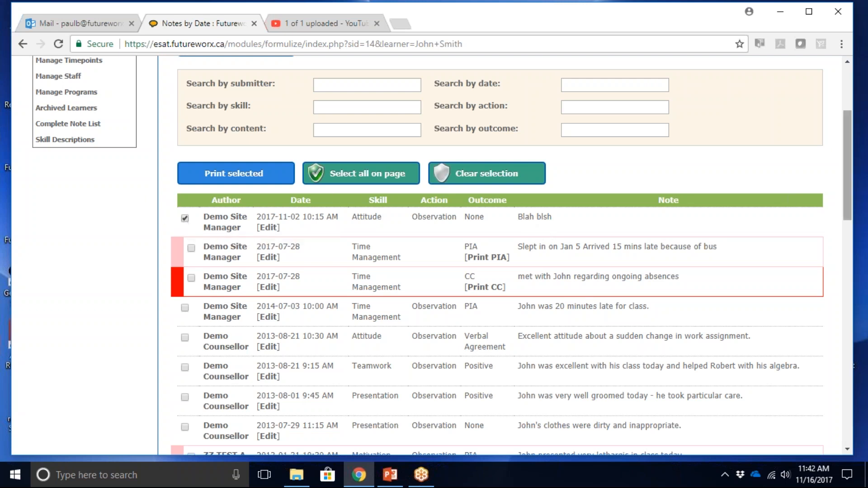
drag(847, 166, 847, 389)
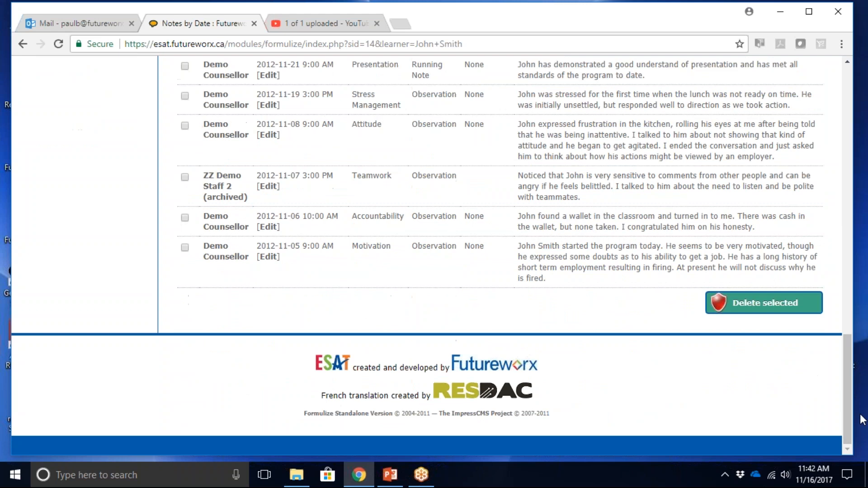
click(774, 309)
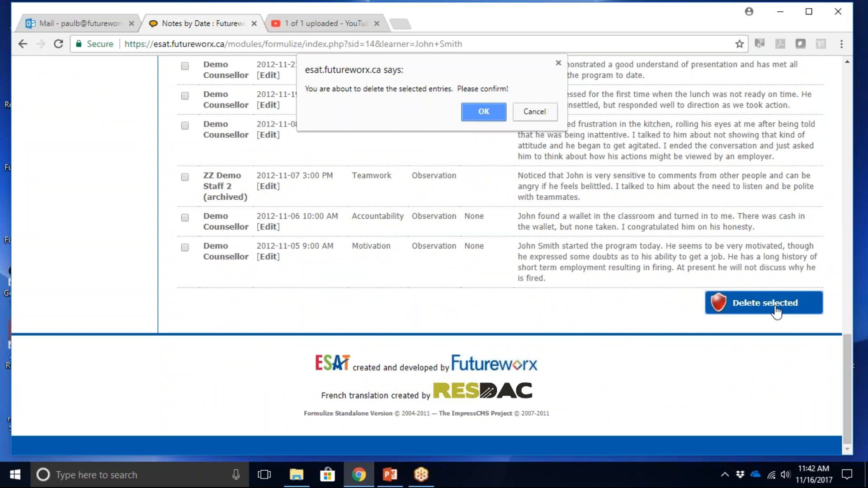
click(490, 110)
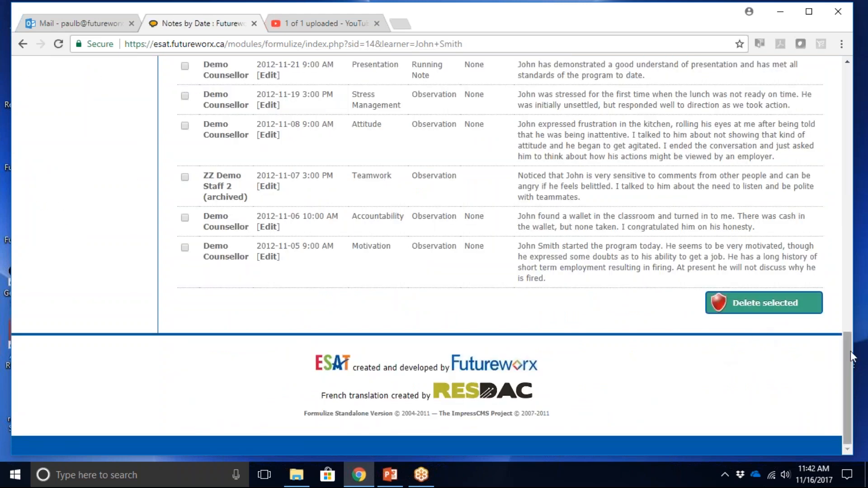
Step: View the printable Performance Improvement Agreement and Continuance Contract of the two 2017-07-28 notes, closing each one after reading
drag(851, 351, 837, 116)
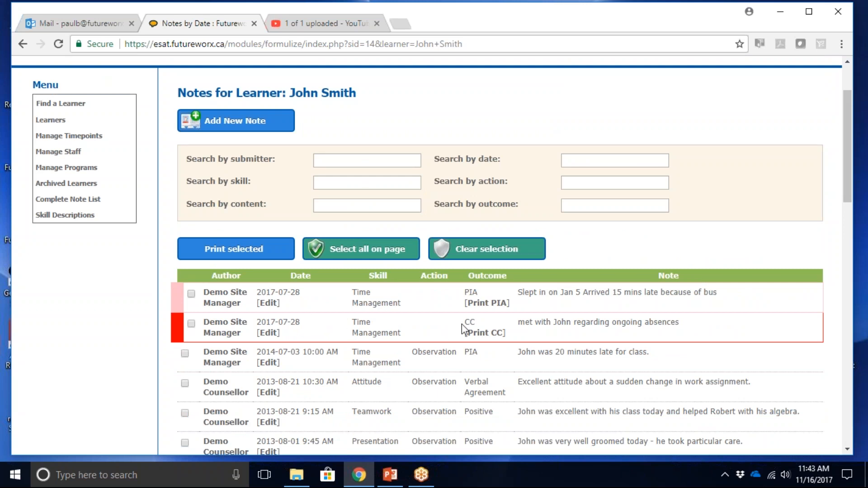
click(476, 304)
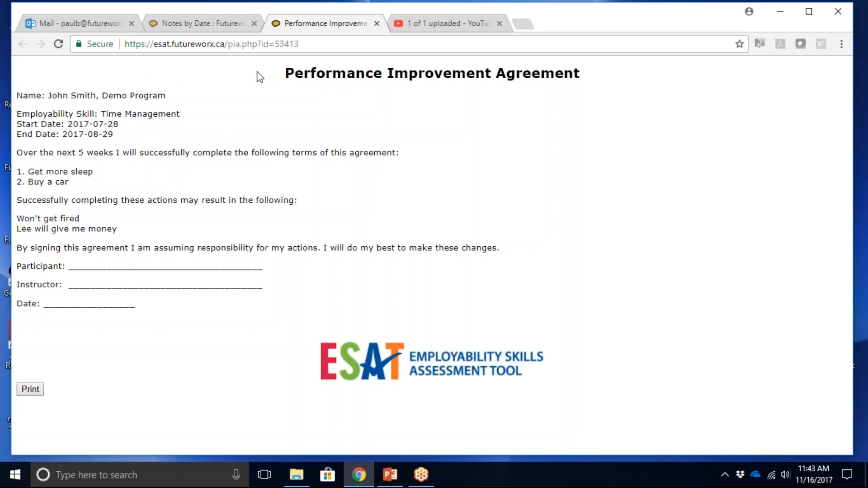
click(377, 23)
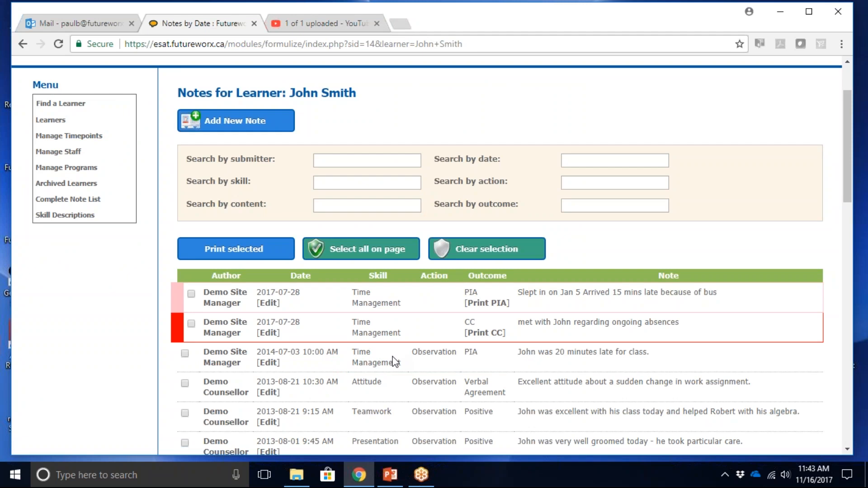
click(477, 337)
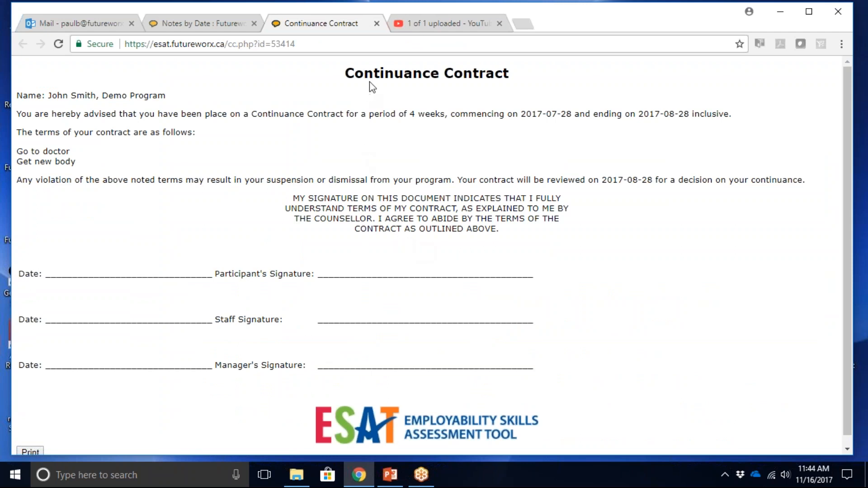
click(377, 23)
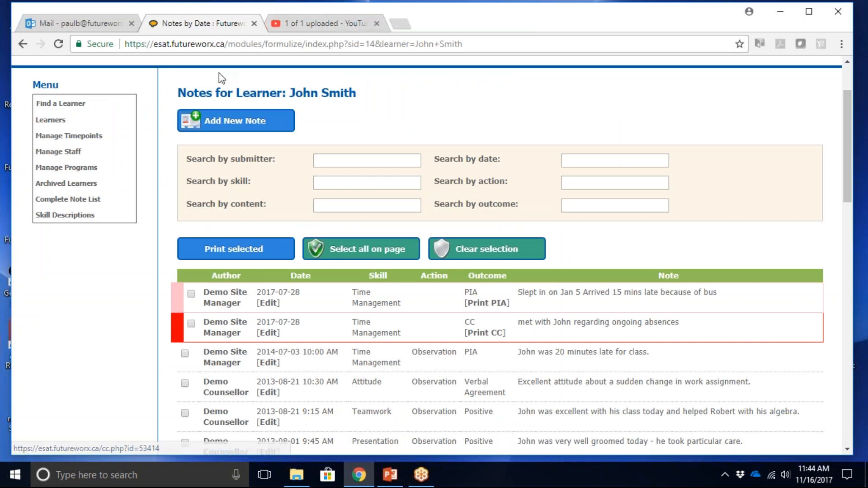
Step: Start a new note for the learner with the date 2017-11-14 and the event time 9:30 AM
click(229, 134)
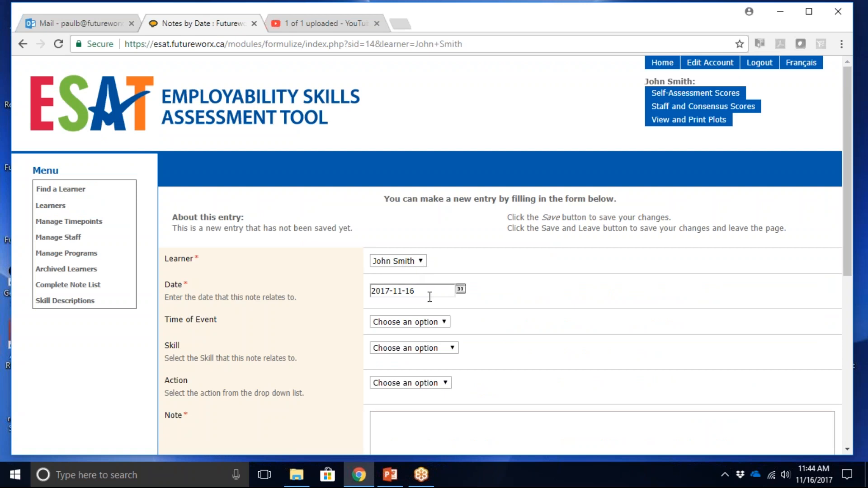
click(461, 290)
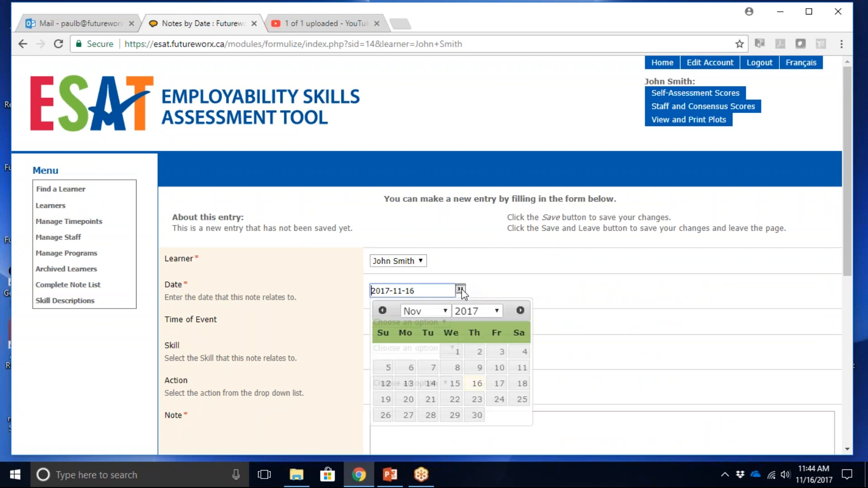
click(429, 384)
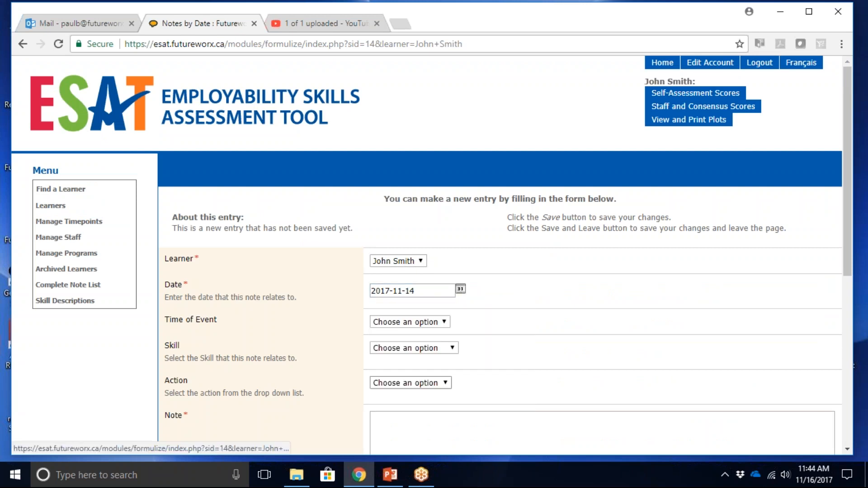
click(447, 322)
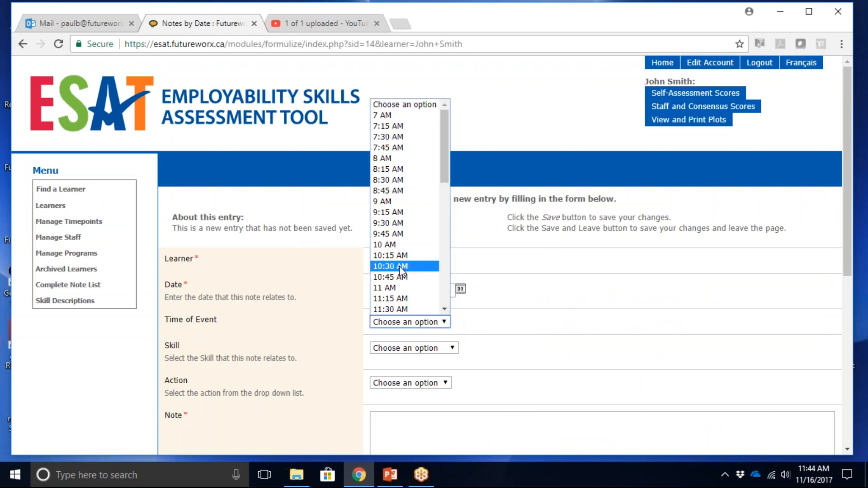
click(391, 224)
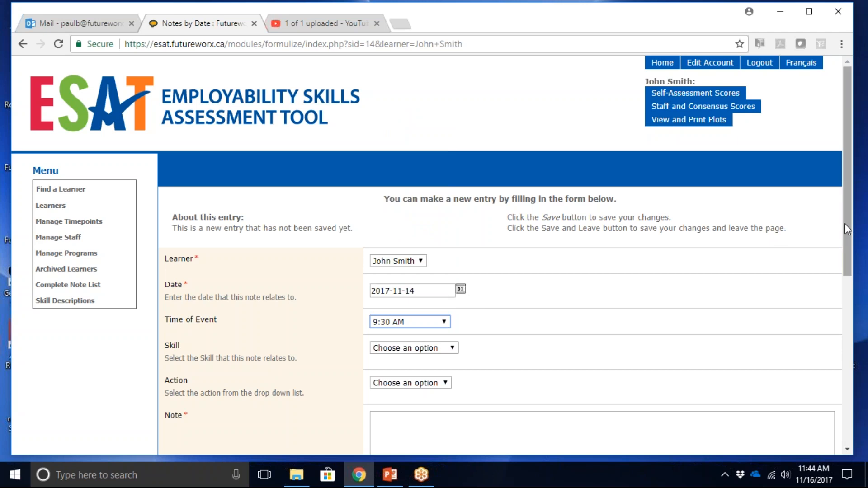
Step: Set the new note's skill to Accountability and its action to Observation
drag(845, 223, 840, 315)
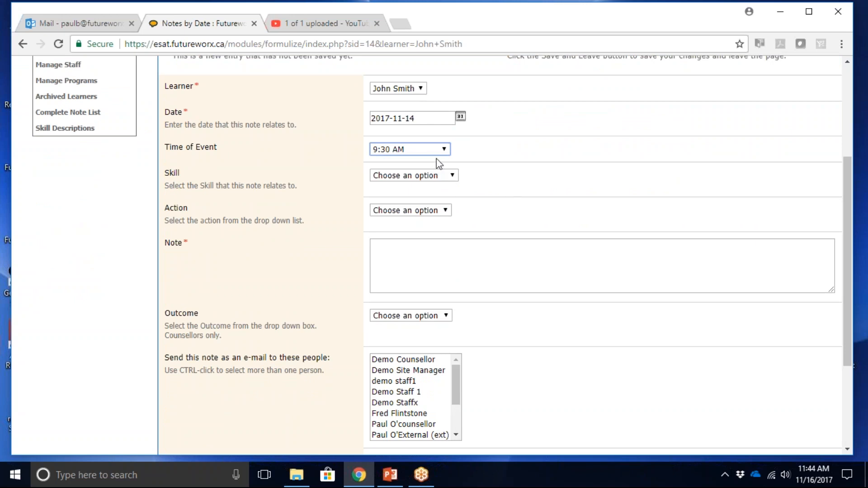
click(453, 178)
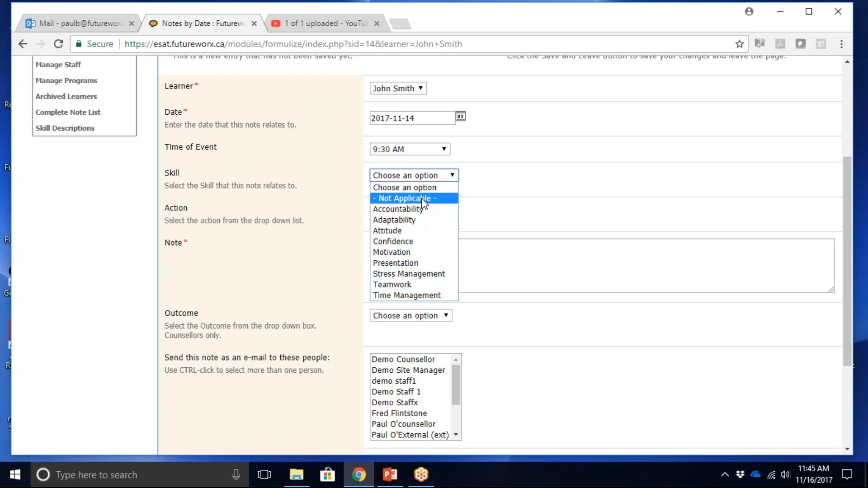
click(420, 211)
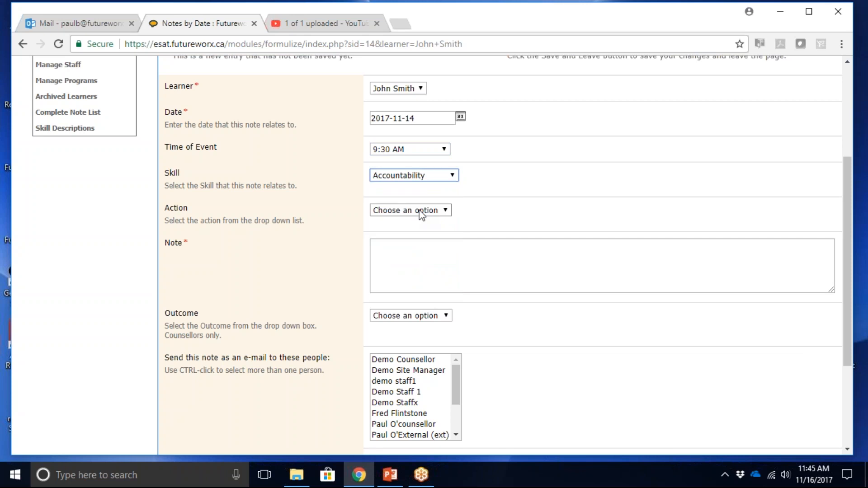
click(446, 211)
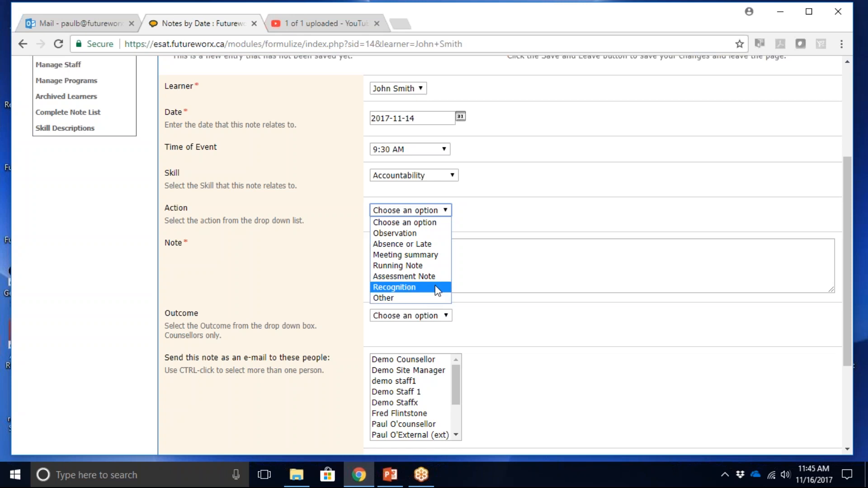
click(398, 234)
Step: Enter "Add the note." as the note text and make the note box taller
click(394, 252)
text(Add)
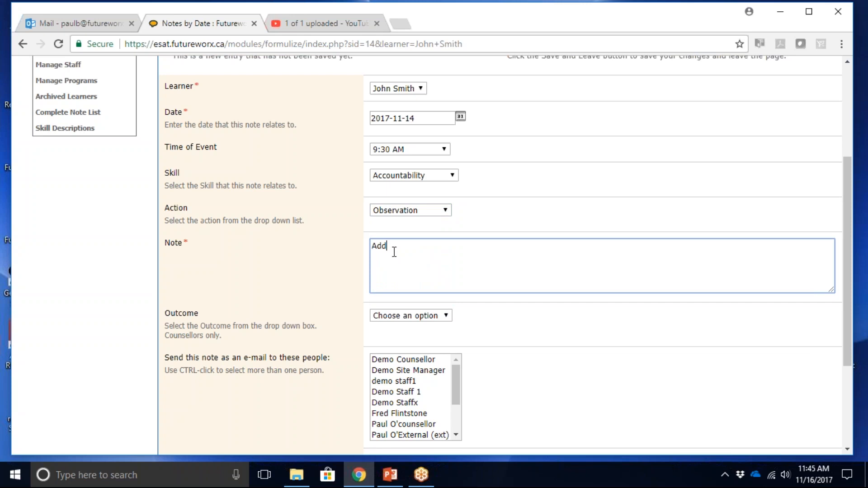
text( the note.)
click(842, 306)
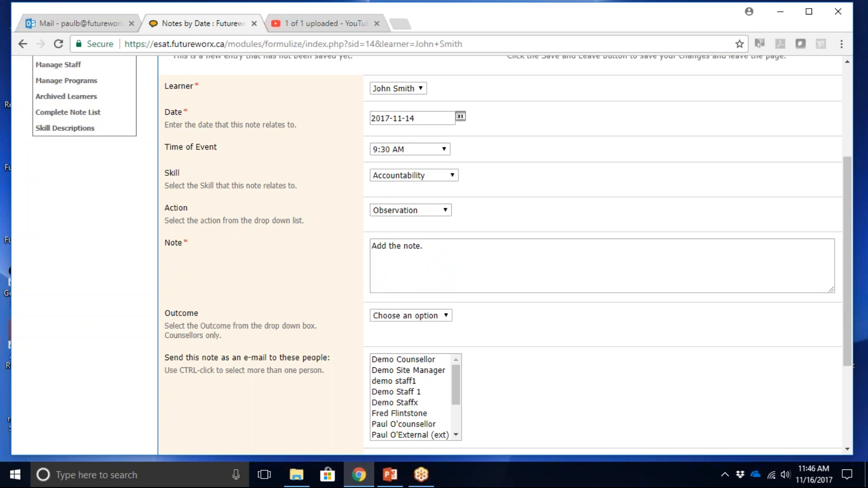
drag(832, 292, 828, 317)
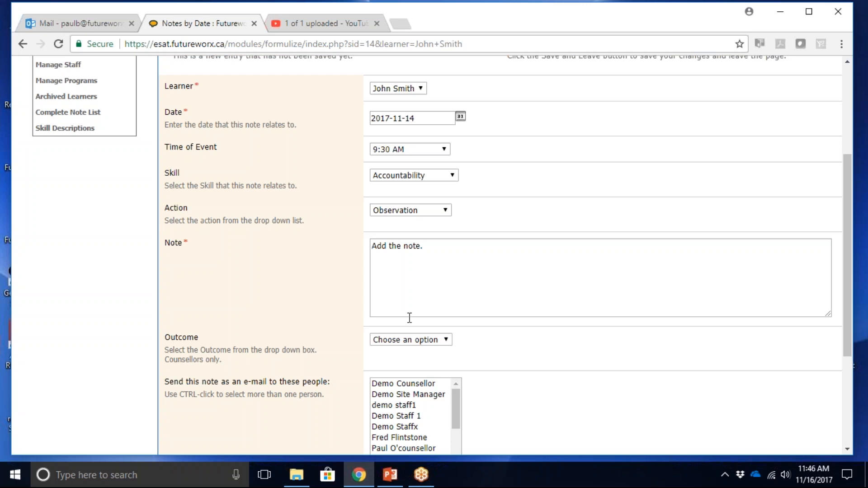
Step: Set the new note's outcome to PIA
click(446, 340)
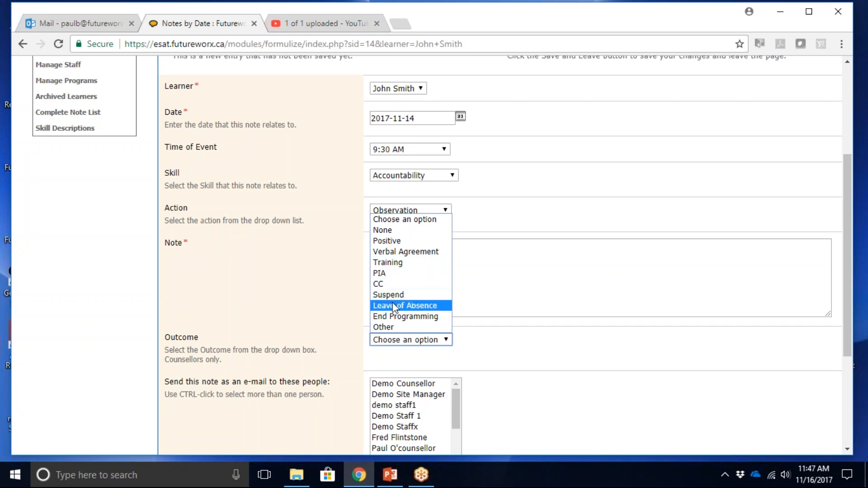
click(389, 274)
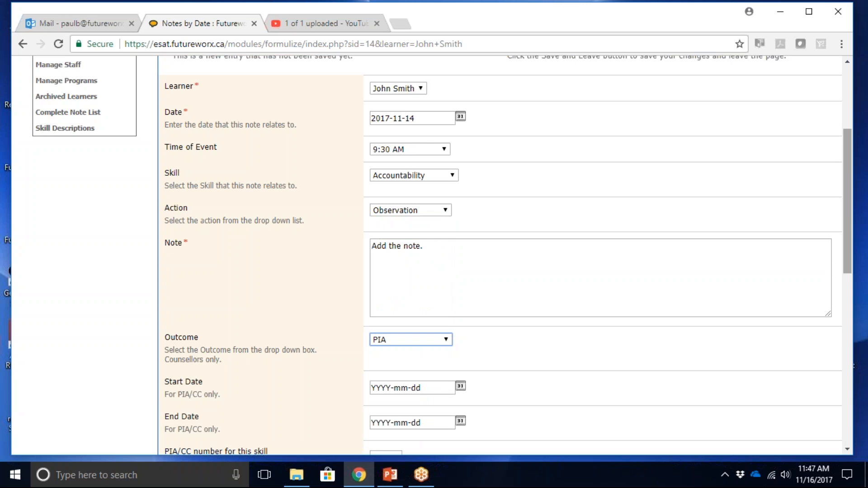
drag(847, 199, 843, 297)
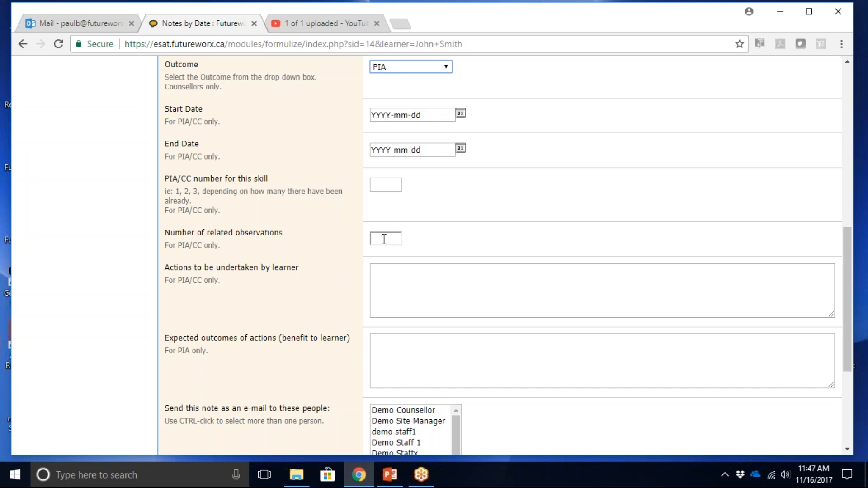
Step: Enter "1.fdgg" and "2.cgdg" on separate lines as the actions to be undertaken by the learner
click(376, 272)
text(1)
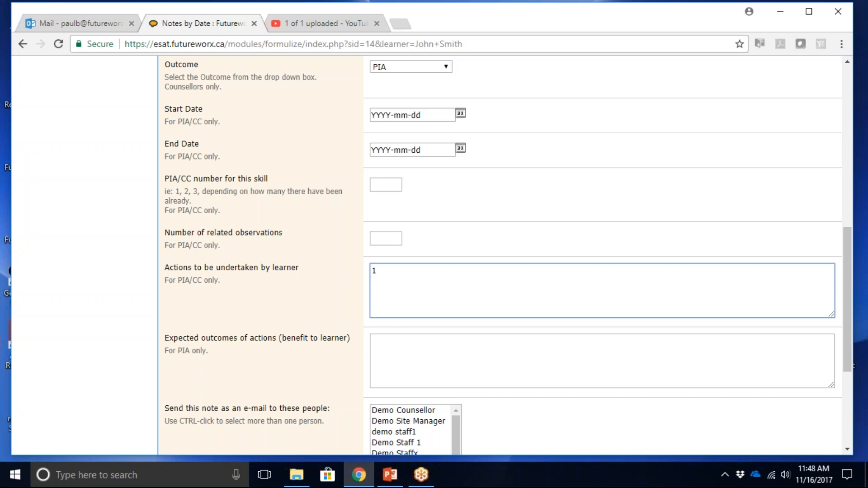
text(.fdgg)
key(Return)
text(2.cgdg)
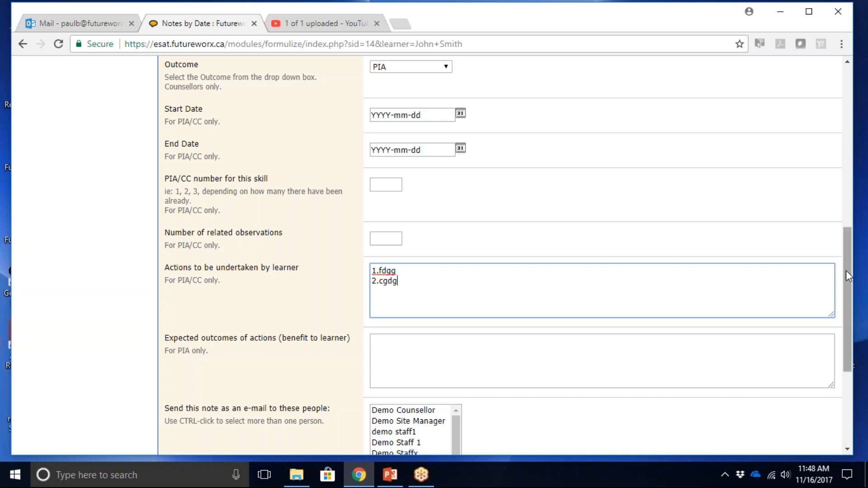
Step: Change the new note's outcome to CC
mouse_move(846, 270)
mouse_down()
mouse_move(847, 254)
mouse_move(847, 273)
mouse_up()
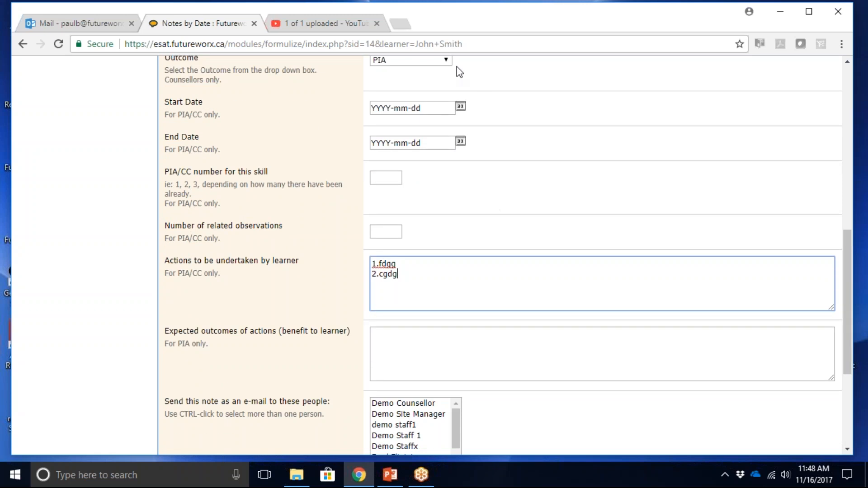
click(447, 60)
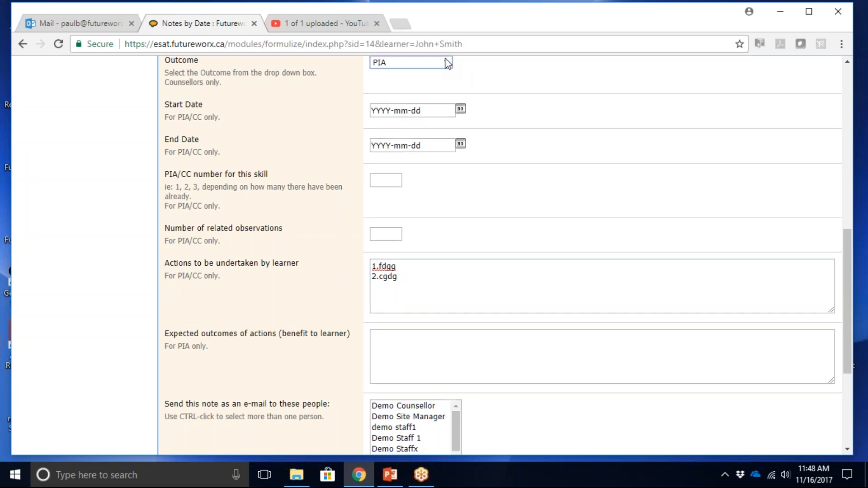
click(388, 140)
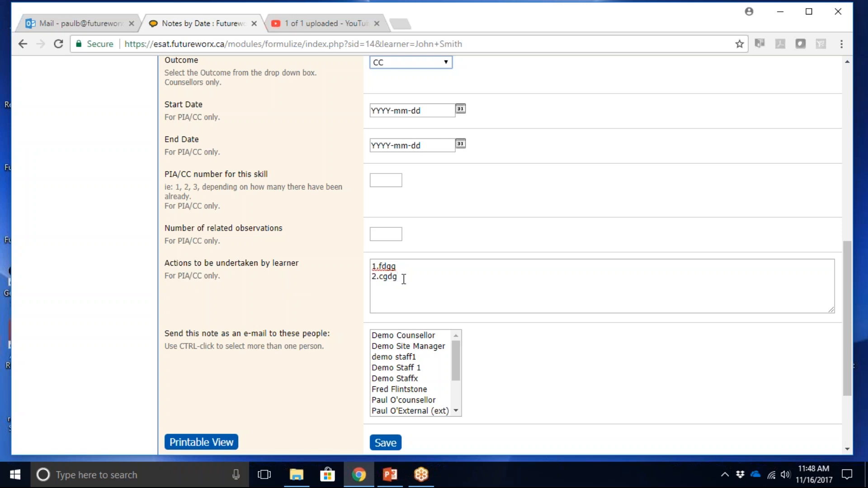
Step: Set the new note's outcome to None
drag(403, 279, 366, 270)
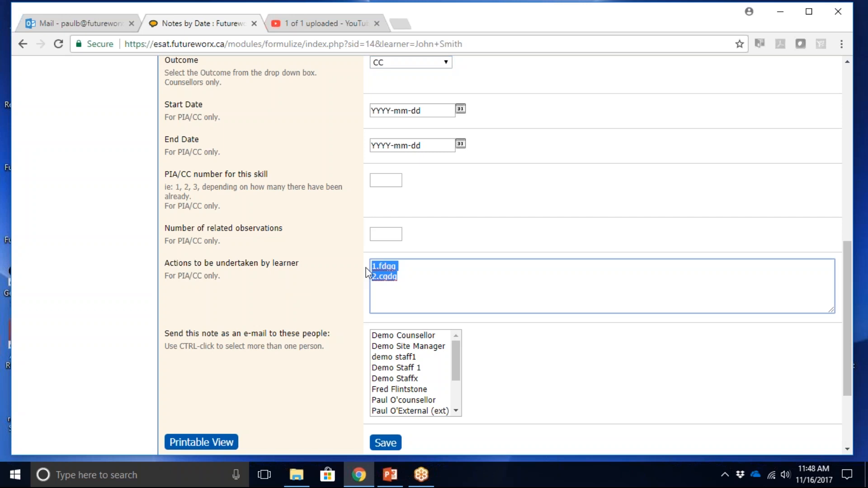
click(446, 64)
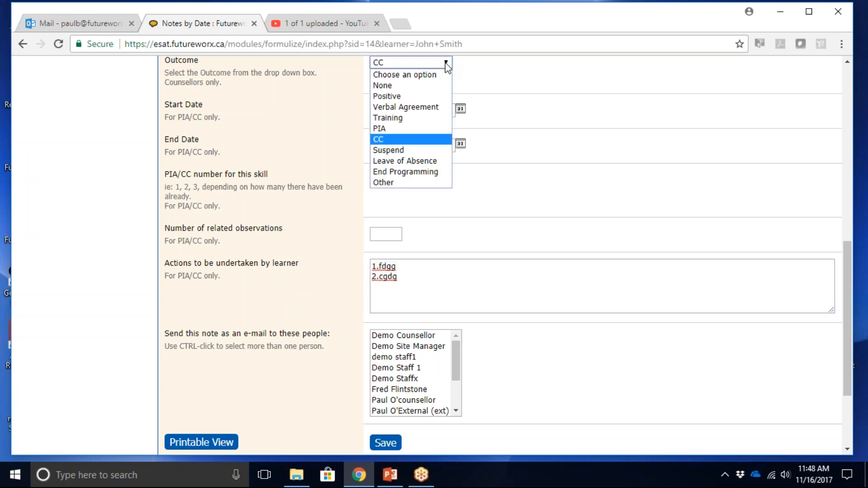
click(387, 83)
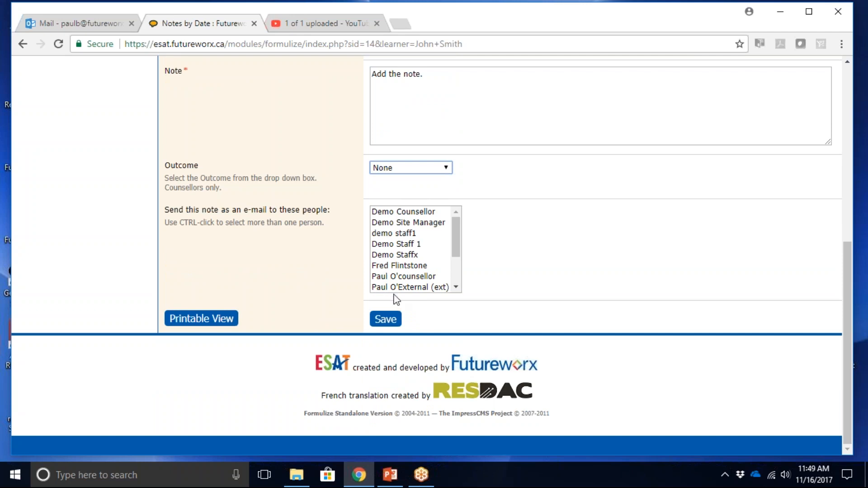
Step: Select demo staff1, Demo Staff 1 and Demo Staffx together as e-mail recipients of the note
click(386, 268)
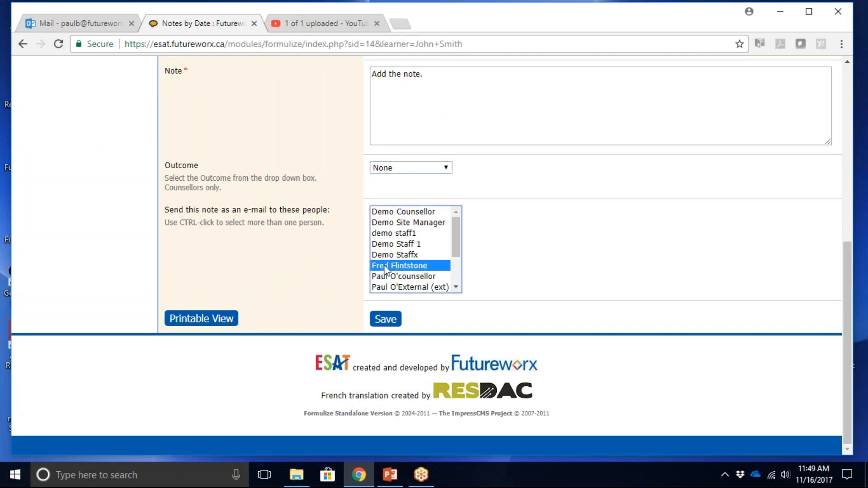
click(386, 234)
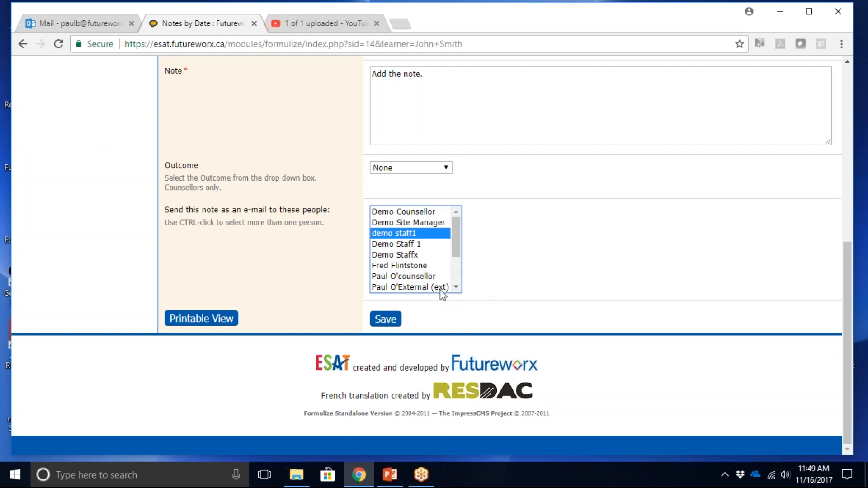
ctrl+click(397, 255)
ctrl+click(396, 245)
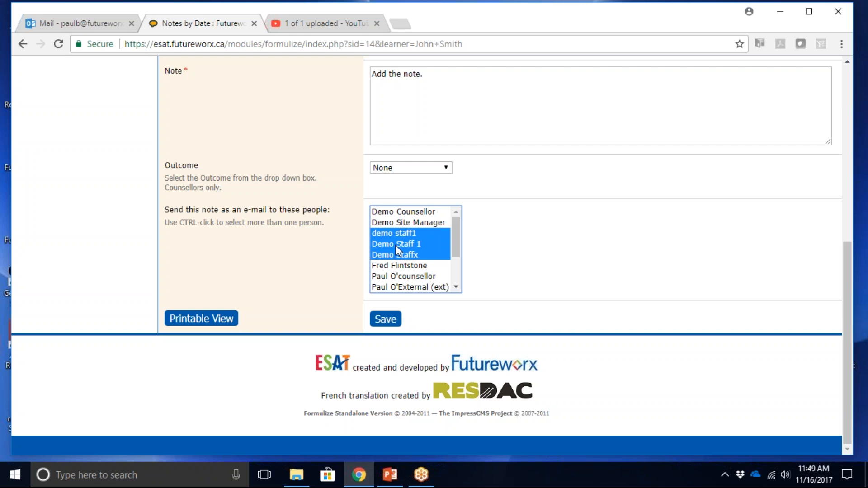
Step: Choose only the non-demo counsellor as the note's e-mail recipient and save the note
click(399, 288)
click(402, 277)
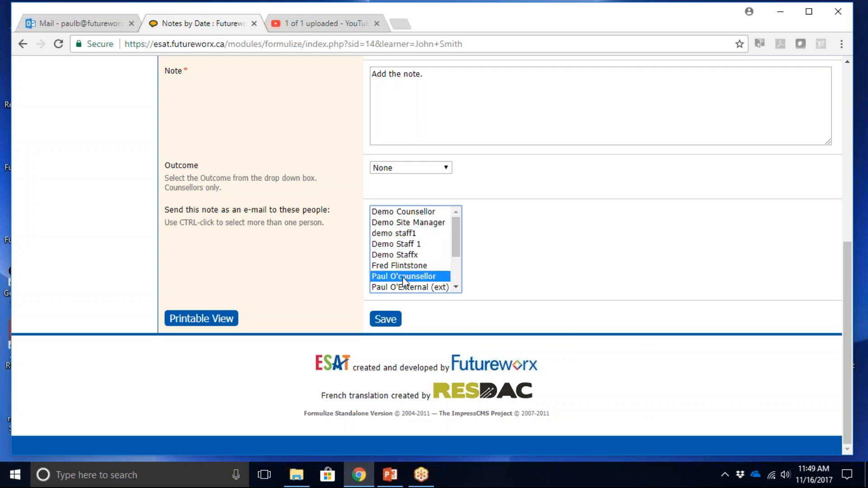
click(385, 320)
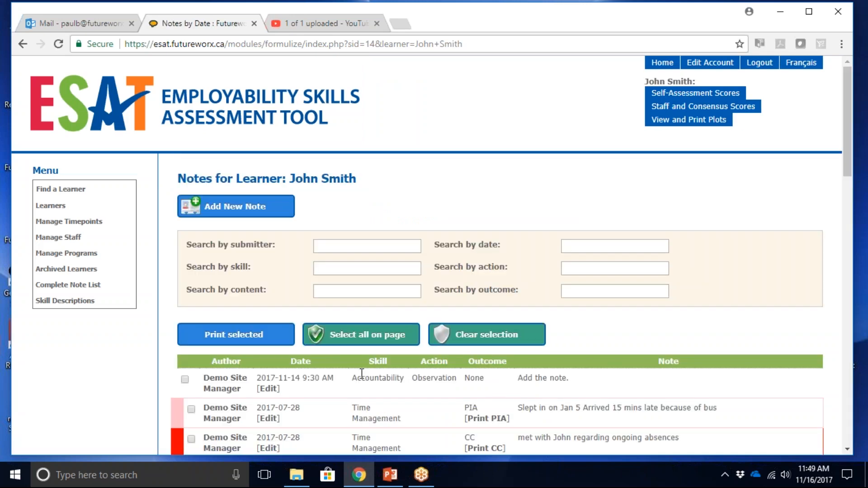
Step: Open the 2017-11-14 Accountability note for editing, review its entries down to the e-mail recipients and save it
click(271, 392)
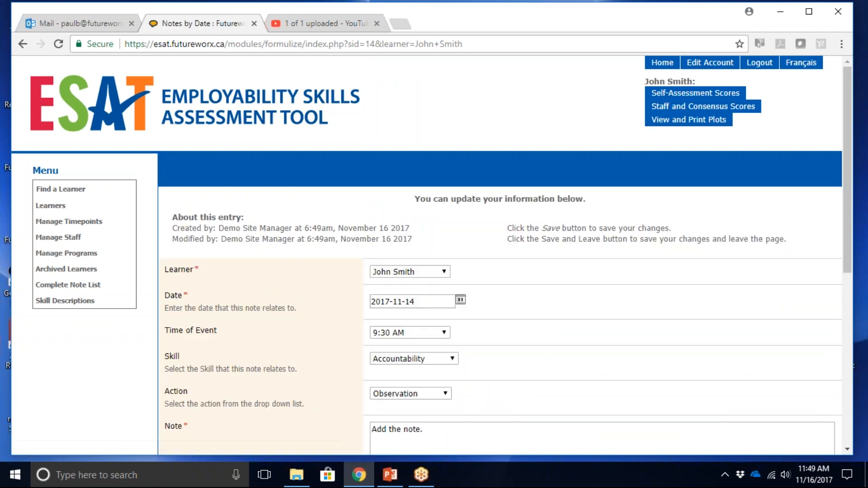
drag(848, 192, 830, 298)
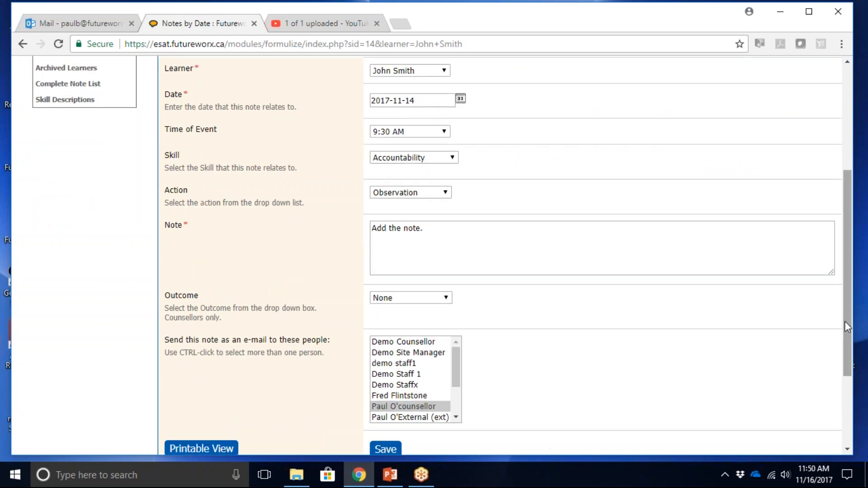
drag(844, 321, 837, 391)
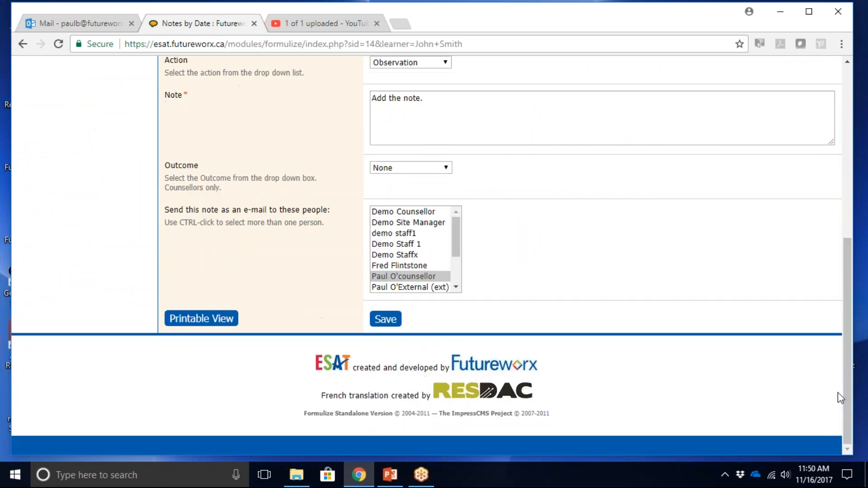
click(384, 320)
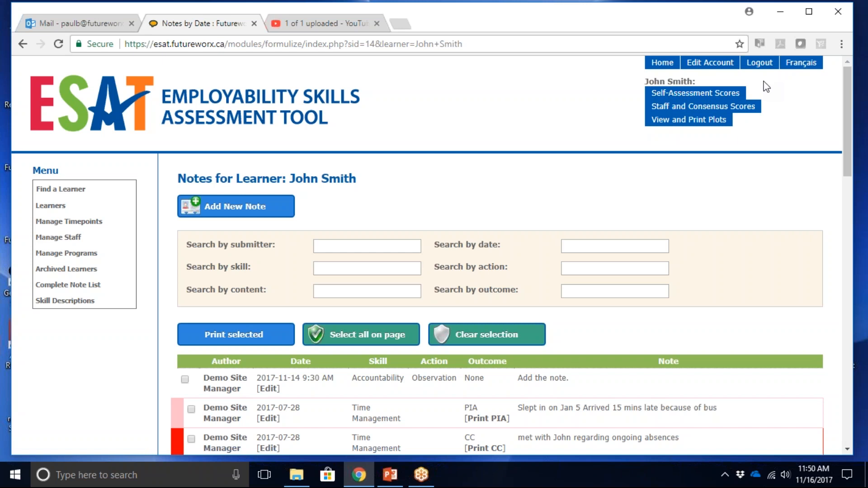
click(726, 7)
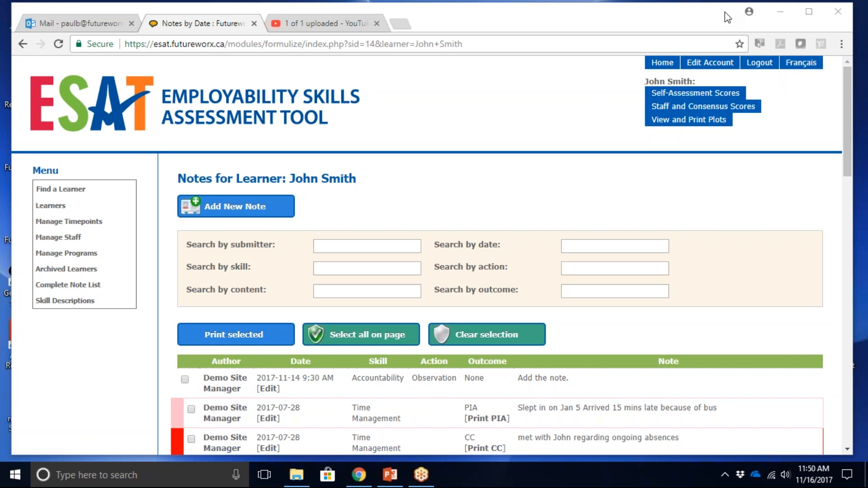